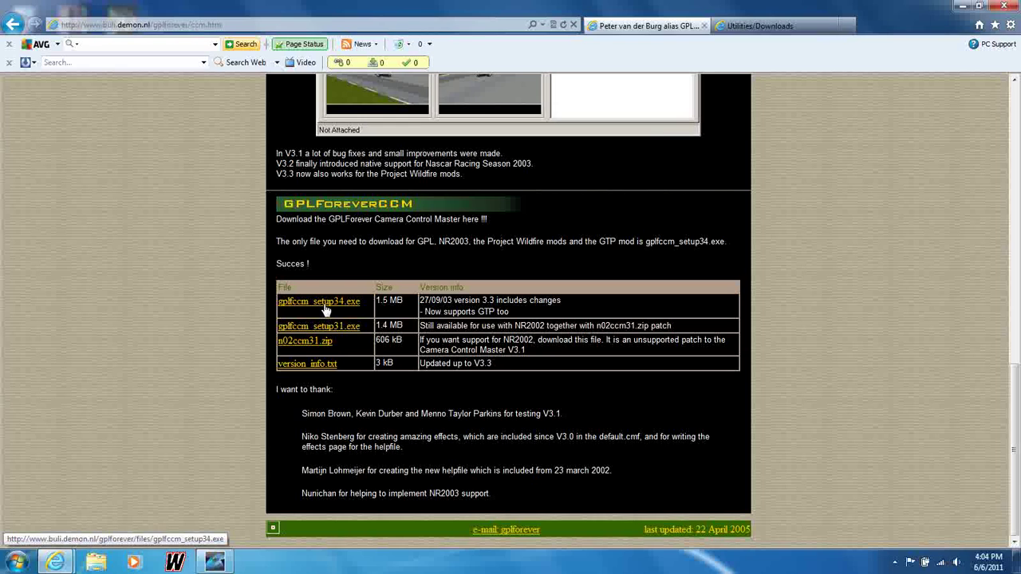
Step: Open a Windows Explorer window from the taskbar, leaving the GPLForever CCM download page behind
click(94, 564)
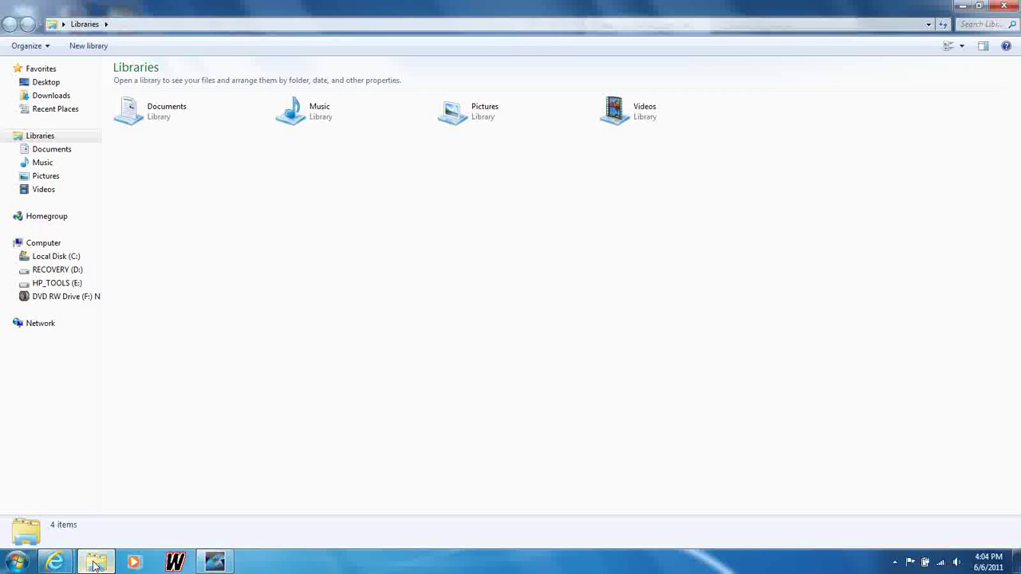
Step: Browse to C:\Papyrus\NASCAR Racing 2003 Season\series\COT in Explorer
click(66, 256)
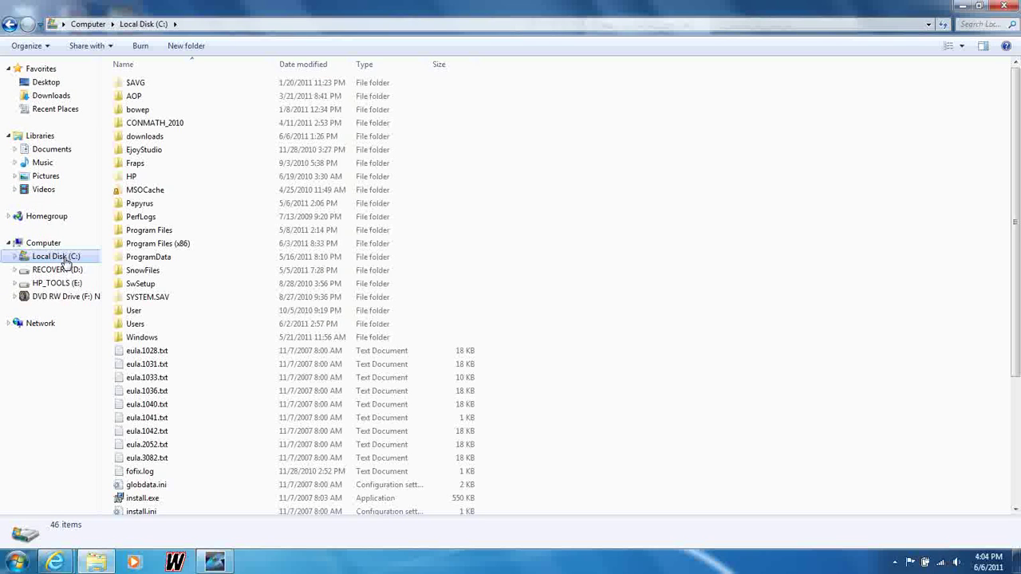
double_click(134, 204)
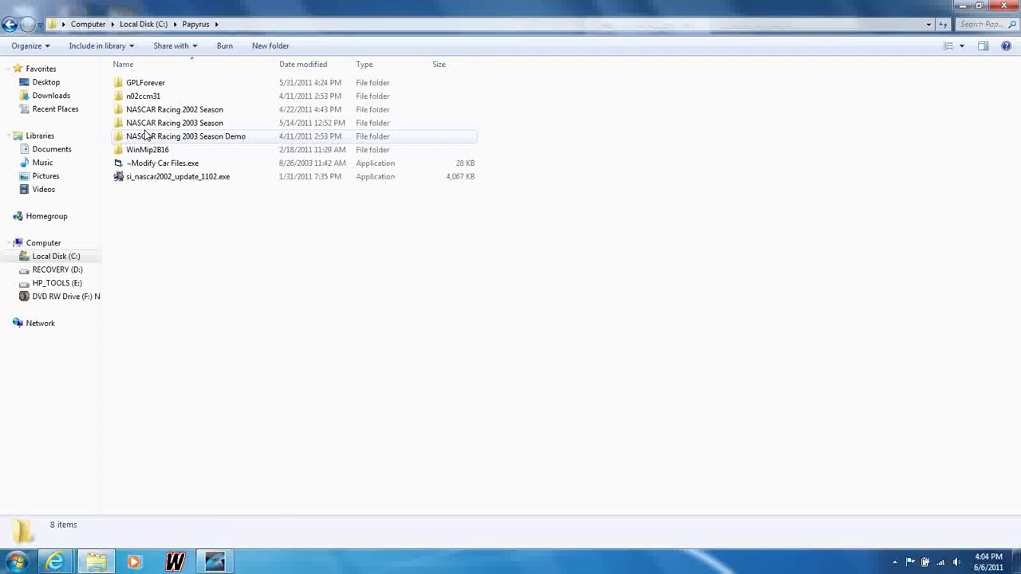
click(150, 124)
double_click(150, 124)
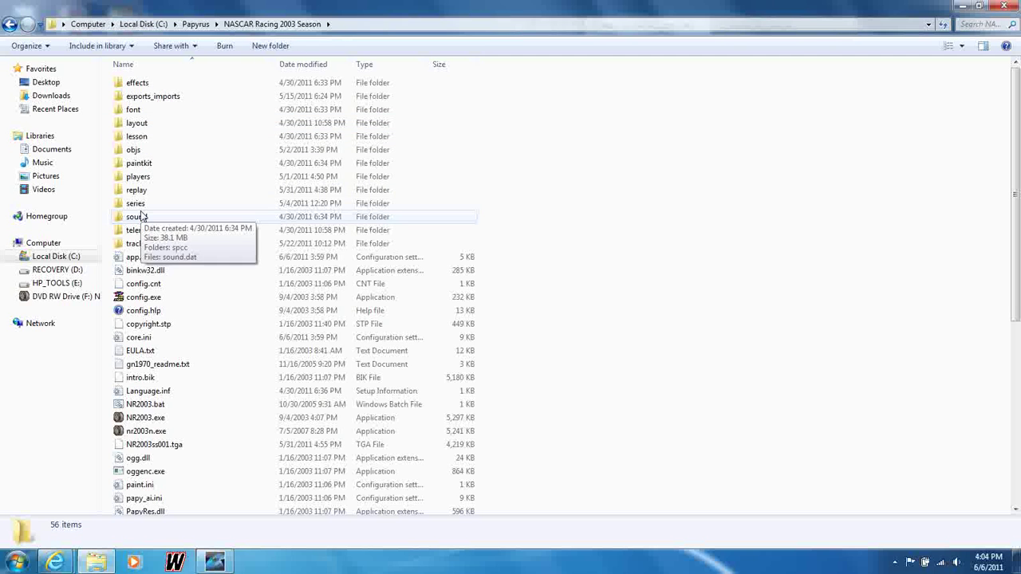
click(139, 206)
double_click(138, 206)
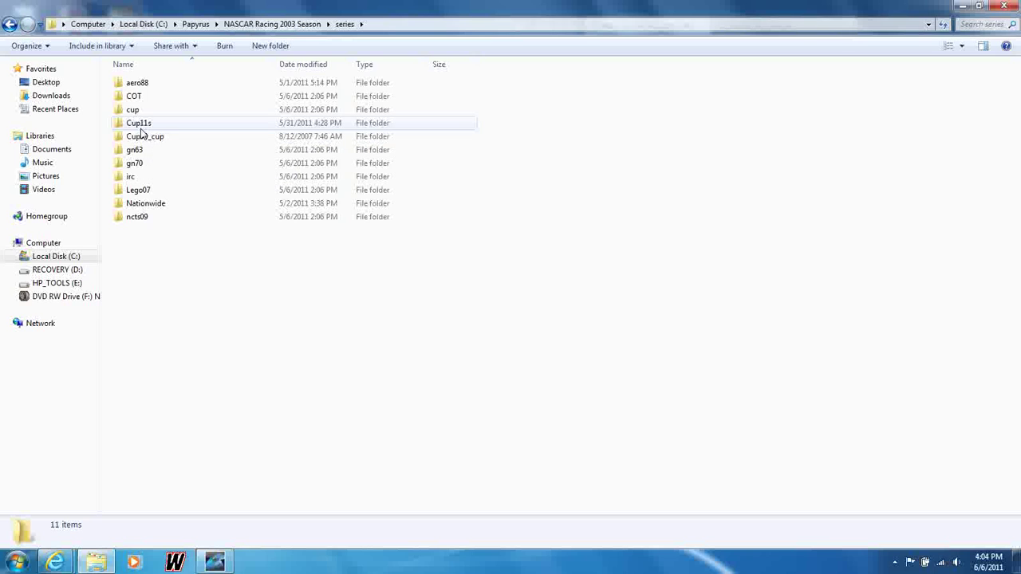
double_click(134, 98)
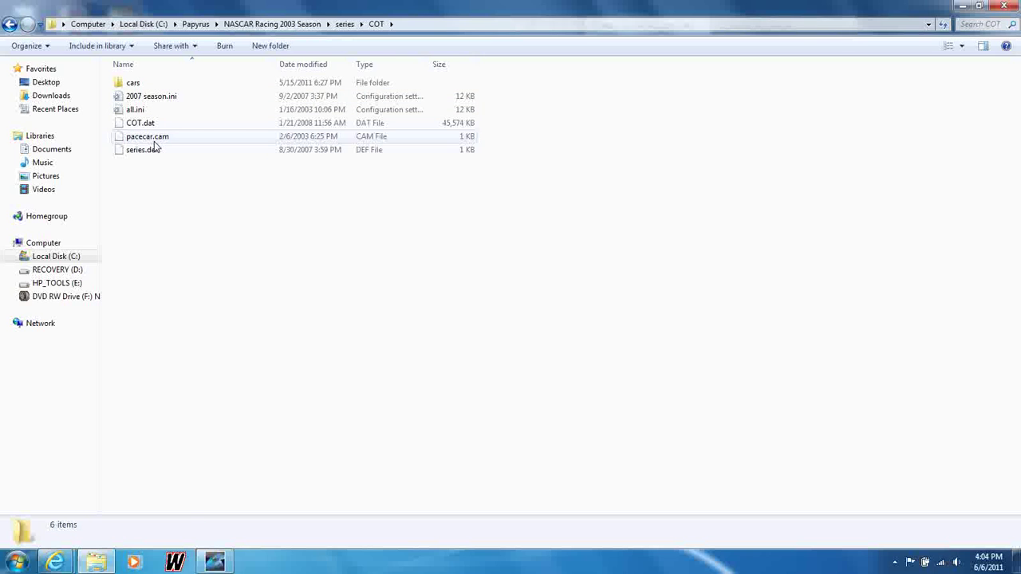
Step: Step back up to the C: drive root and close Explorer
click(10, 25)
click(10, 25)
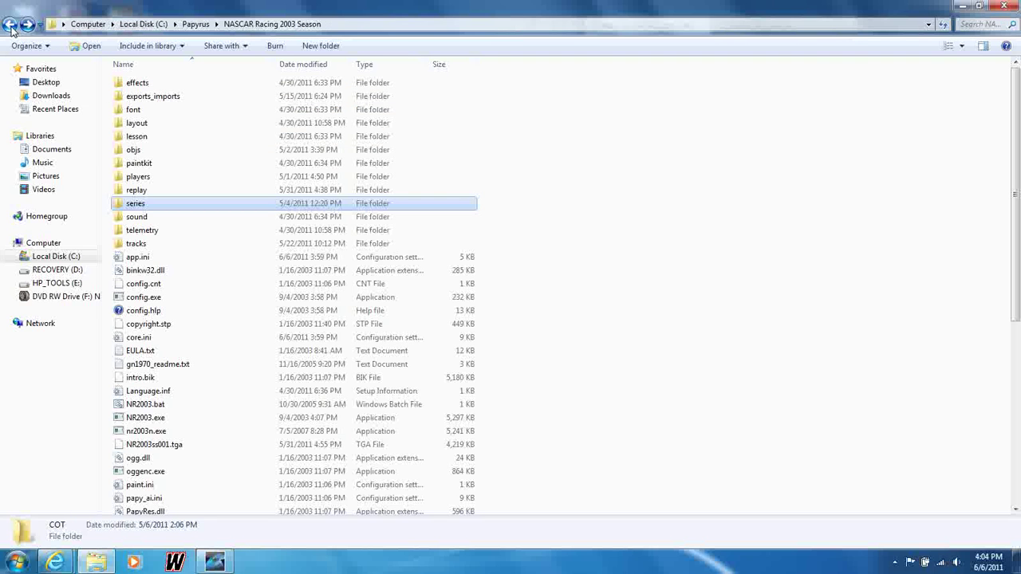
click(10, 25)
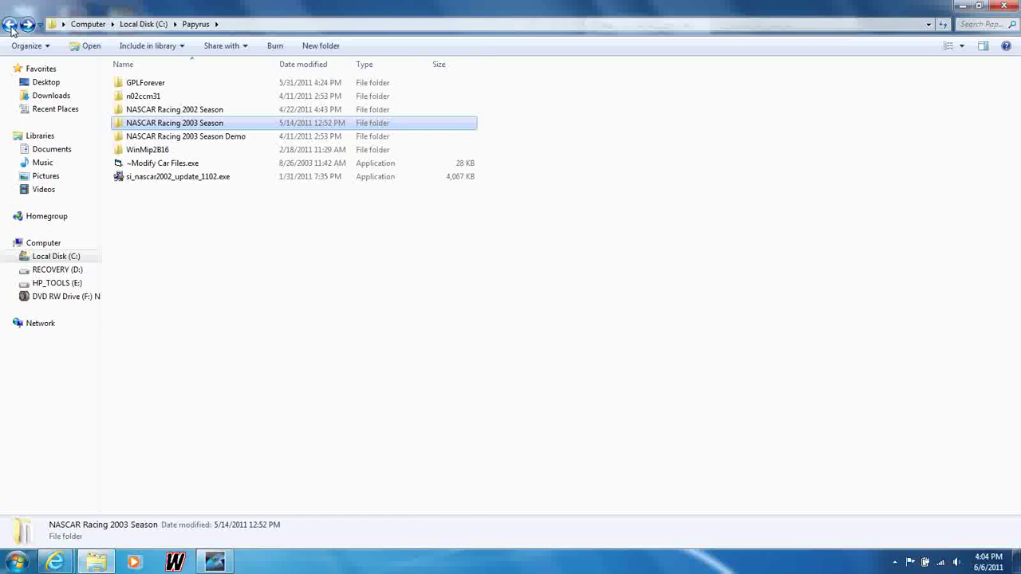
click(9, 25)
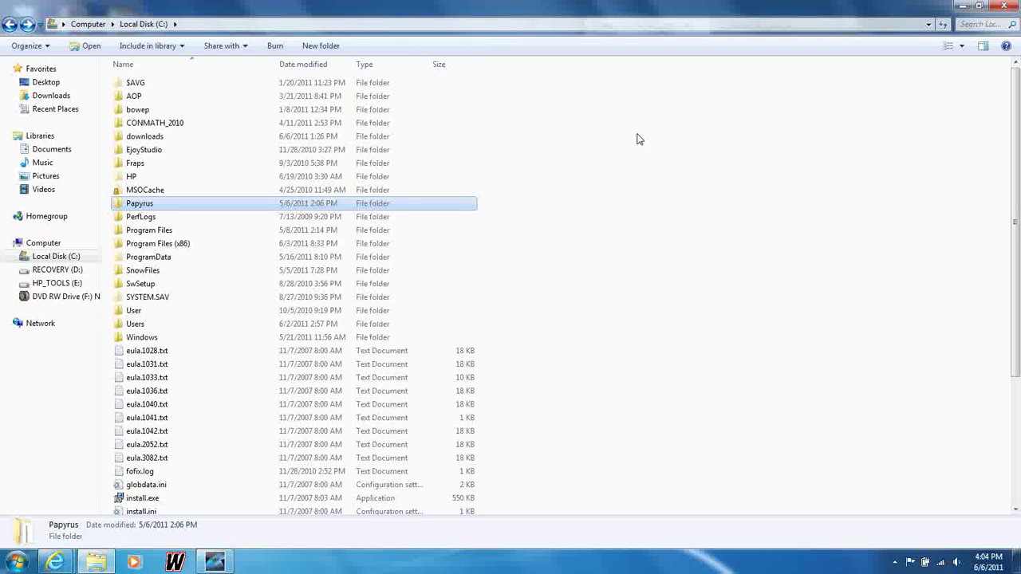
click(1004, 6)
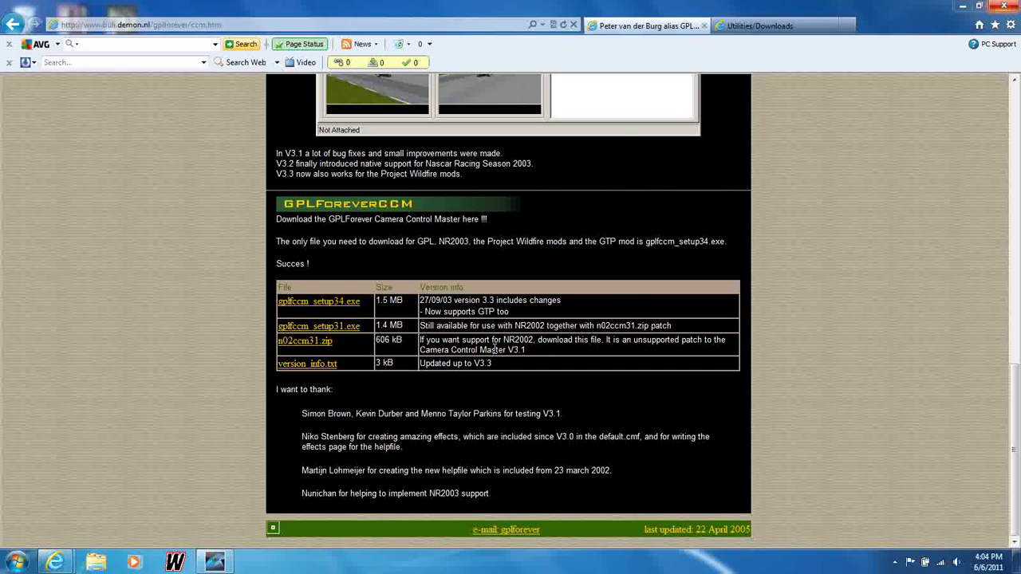
Step: Switch to the Utilities/Downloads page and highlight the Nascar Racing 2003 Season Patch 1.2.0.1 entry
click(750, 24)
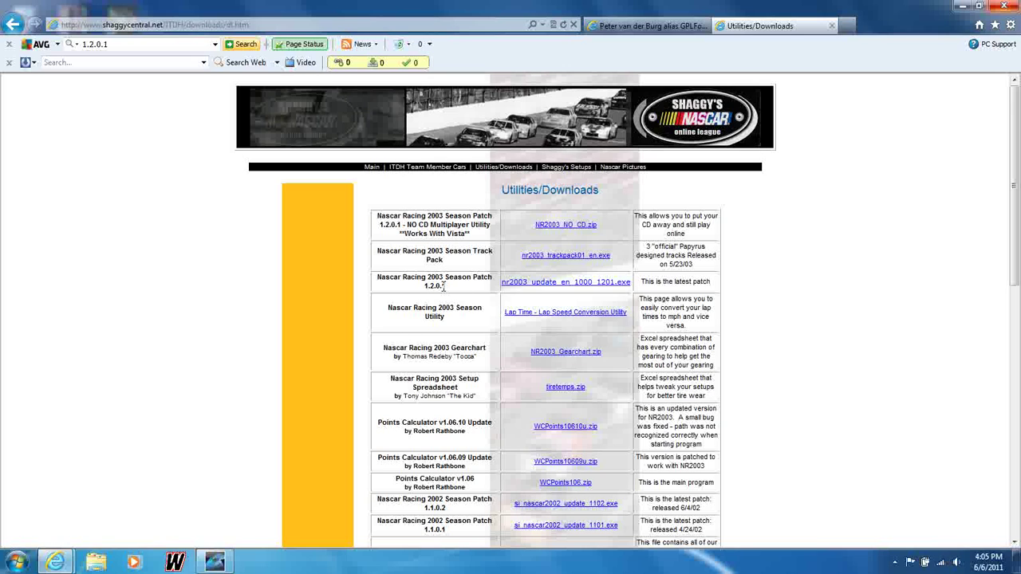
triple_click(385, 286)
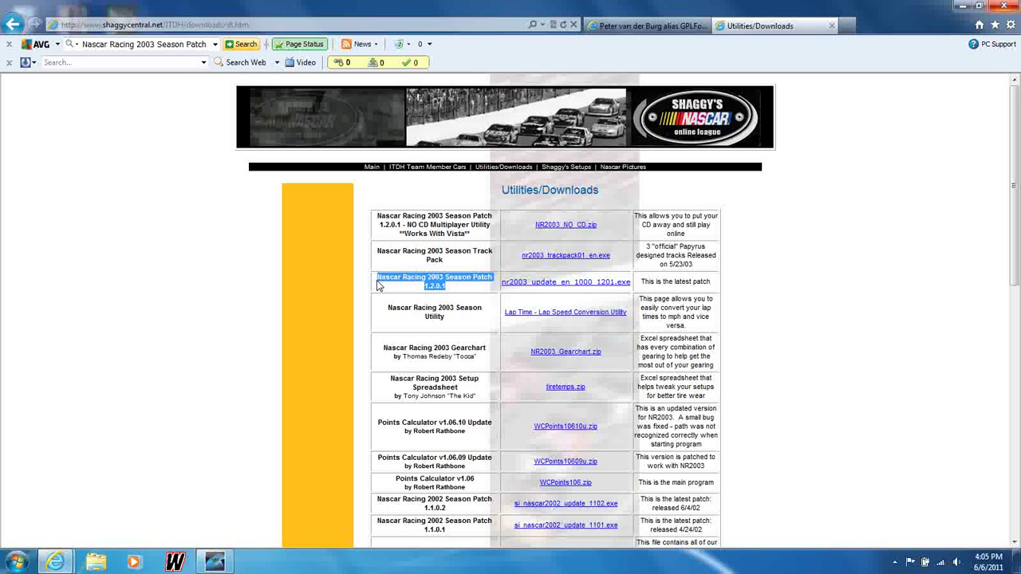
click(454, 293)
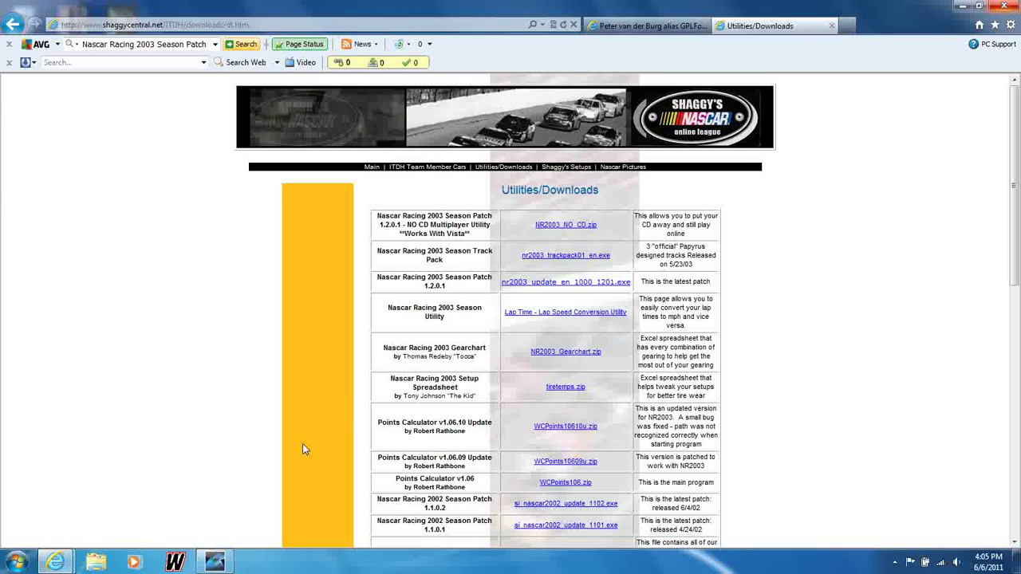
Step: Launch Fraps from the Start menu, minimize its window, then minimize the browser
click(15, 566)
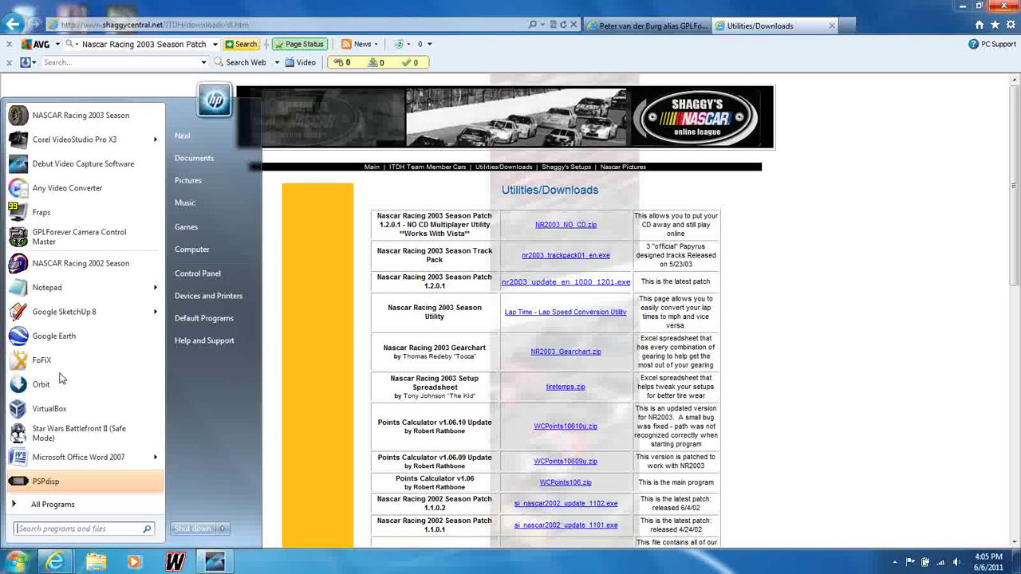
click(42, 215)
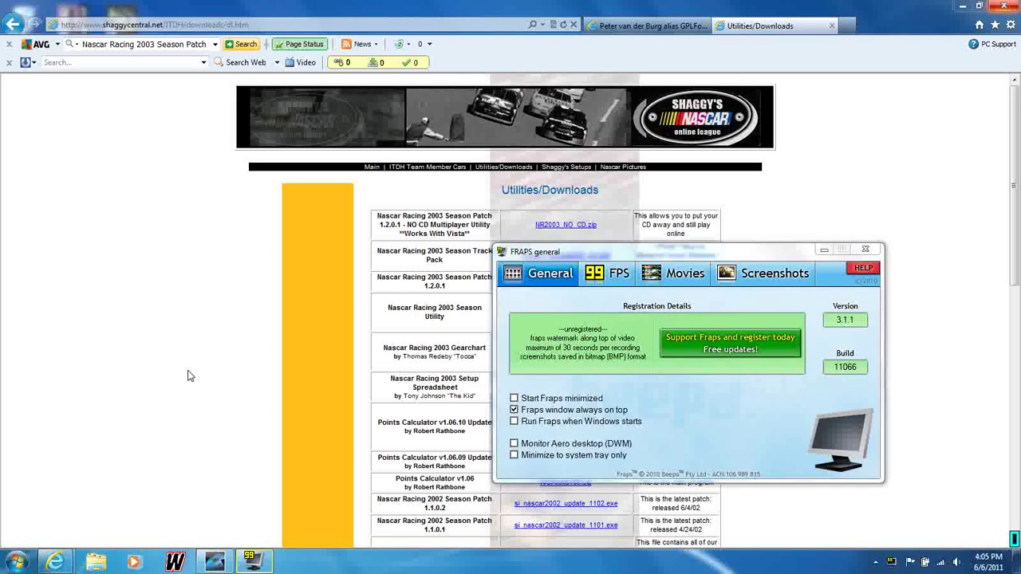
click(824, 251)
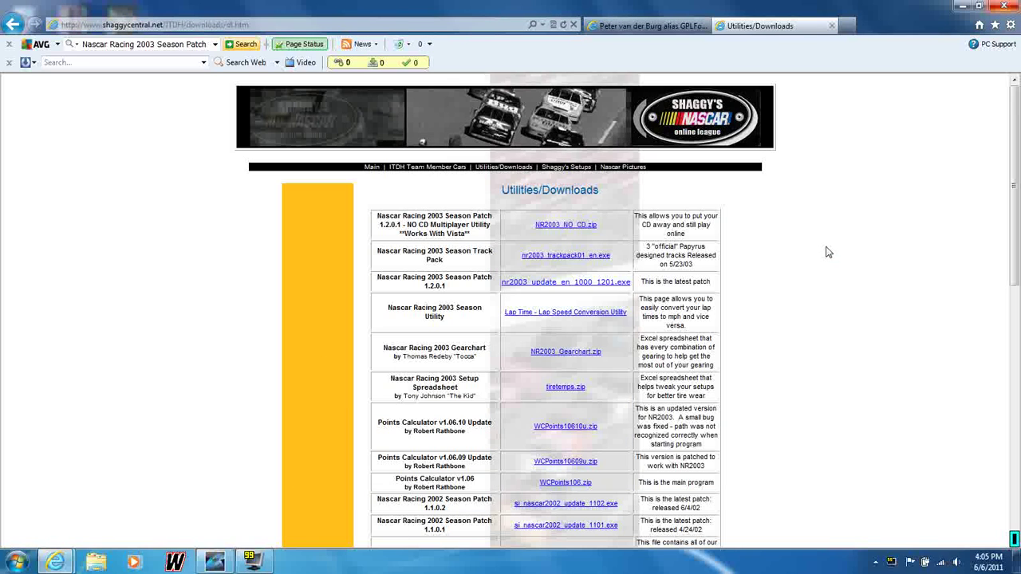
click(964, 10)
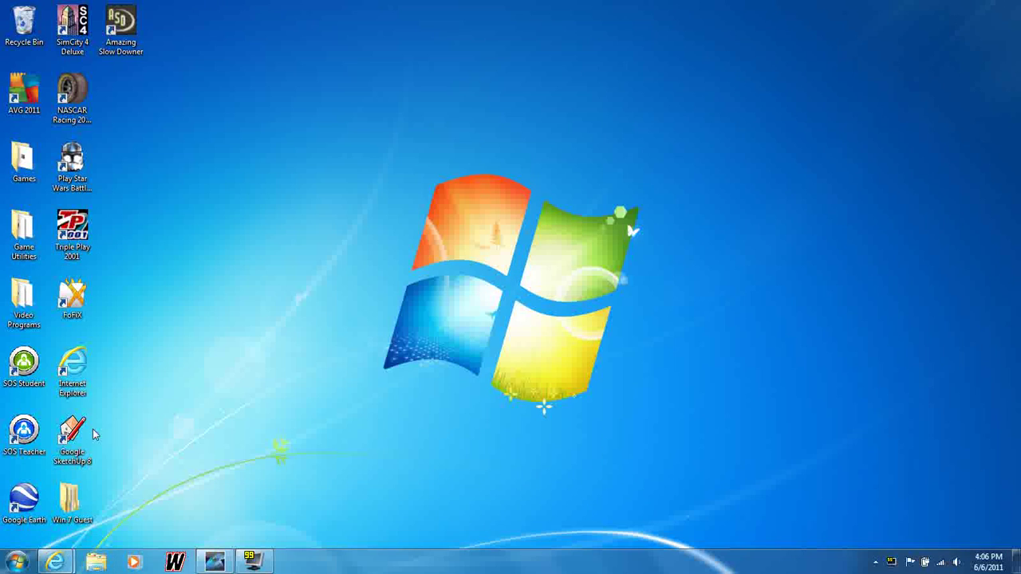
Step: Set User Account Control to Never notify via Control Panel > User Accounts, then close the window
click(16, 562)
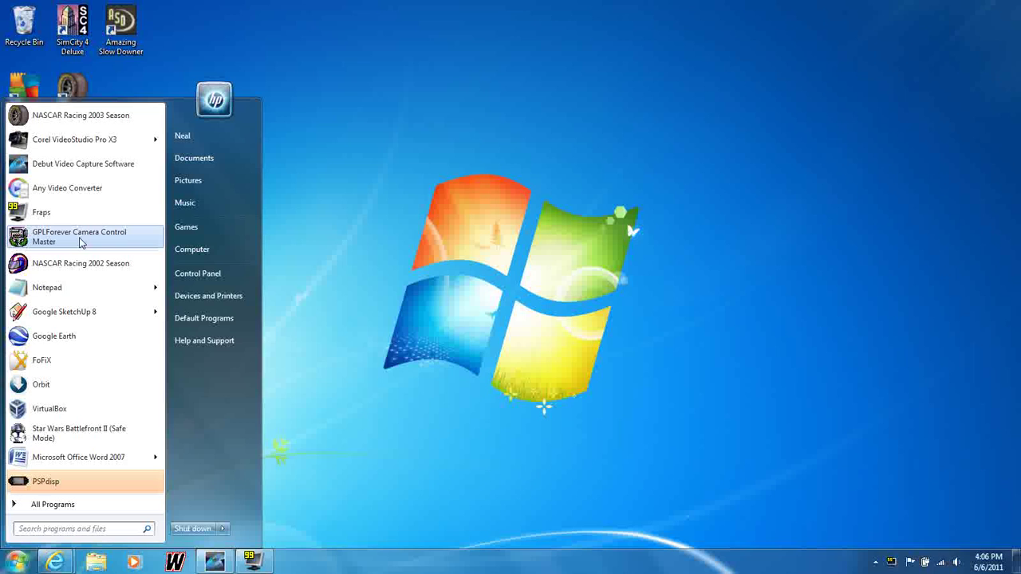
click(202, 271)
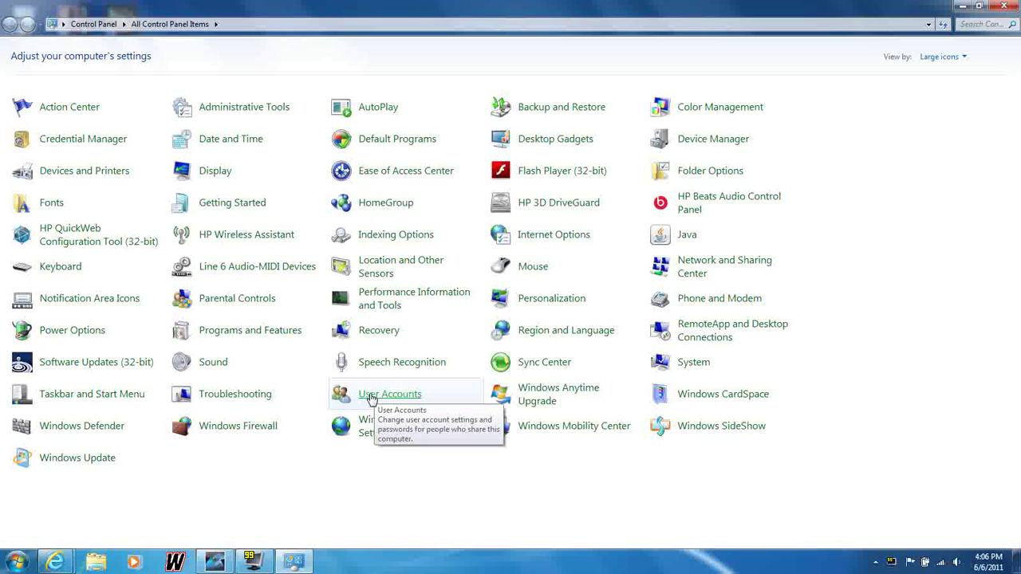
click(371, 396)
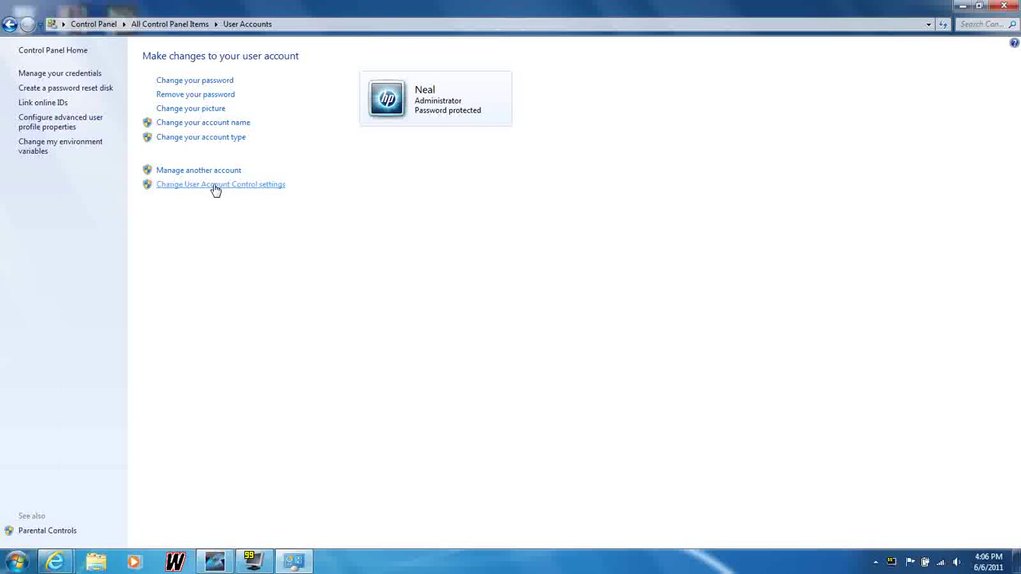
click(217, 188)
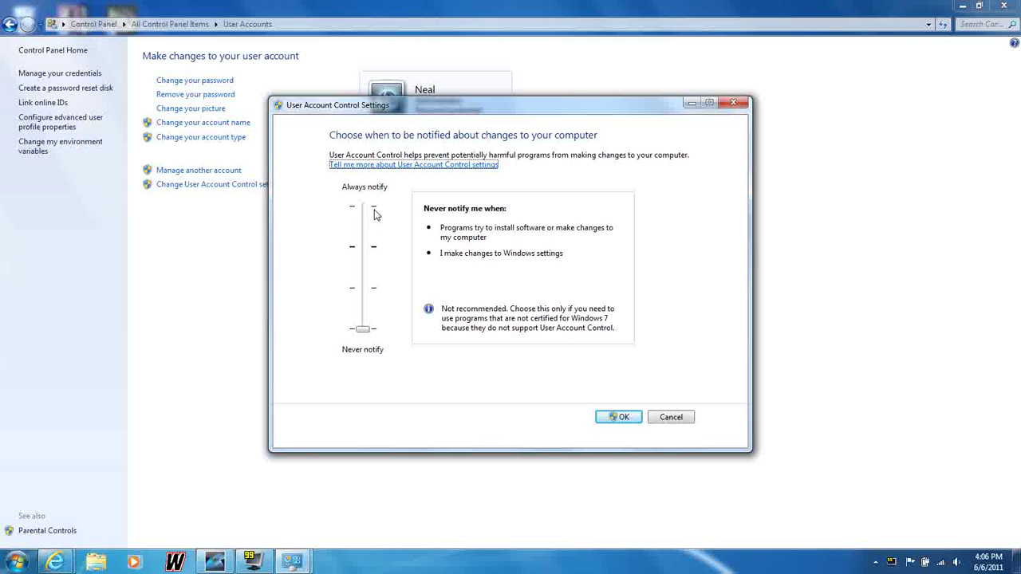
click(364, 331)
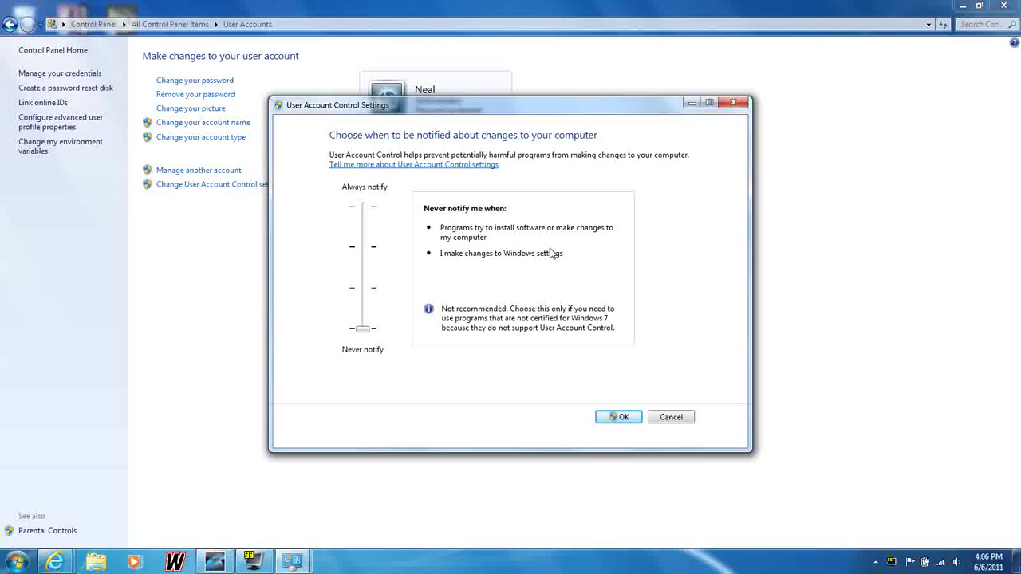
click(617, 418)
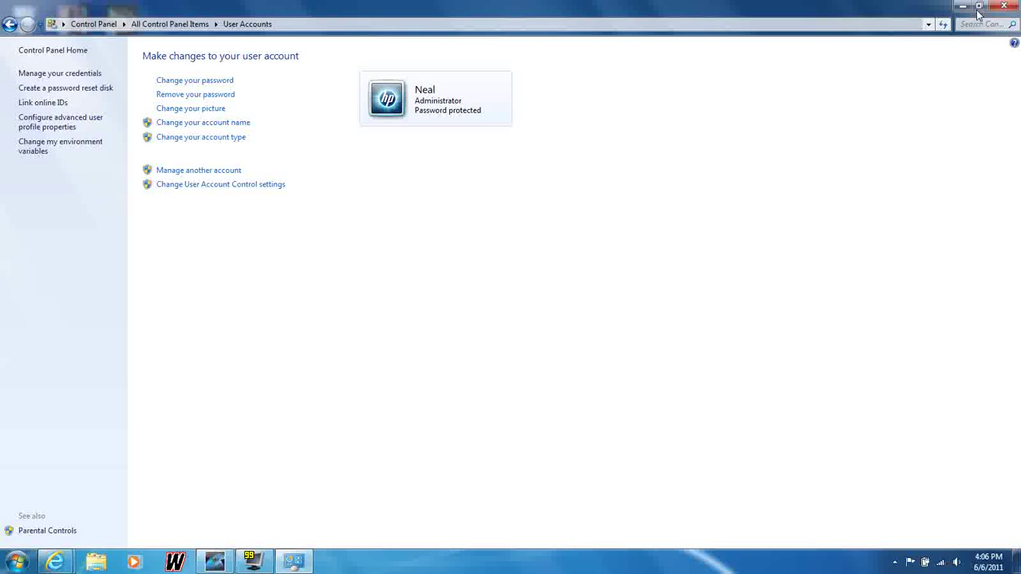
click(1004, 6)
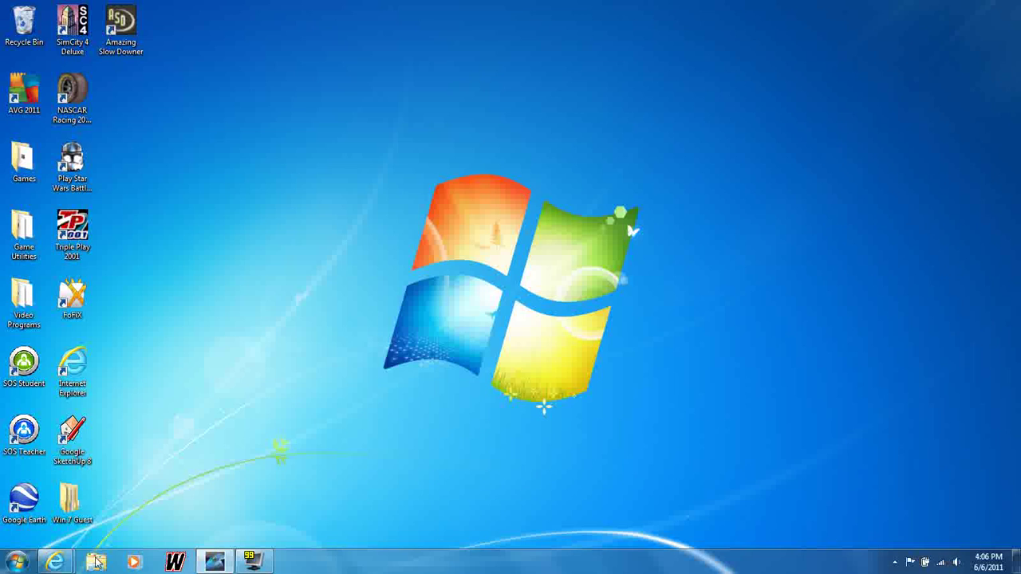
Step: Check the minimized Internet Explorer pages on the taskbar and bring up the Start menu
mouse_move(66, 563)
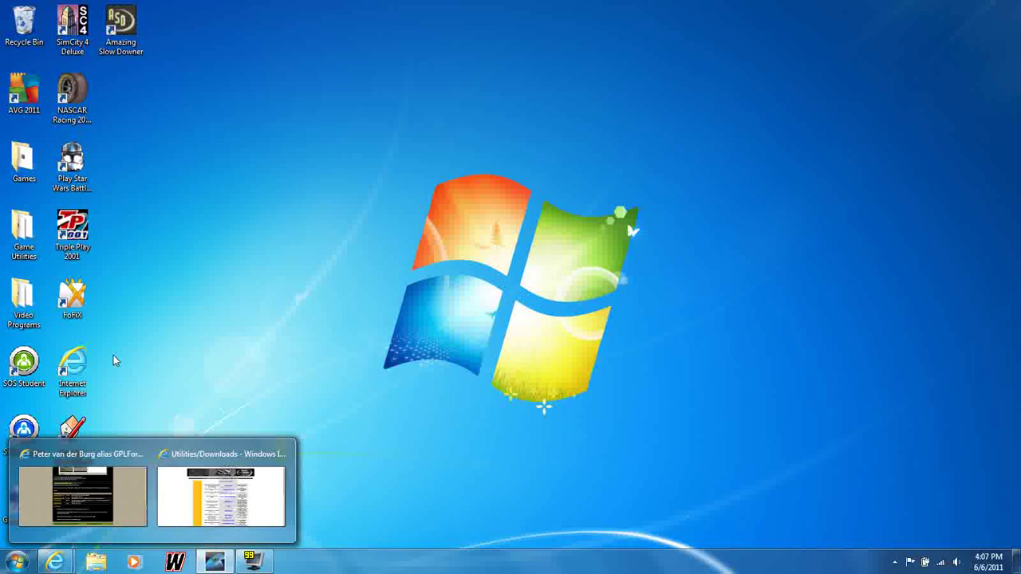
click(16, 562)
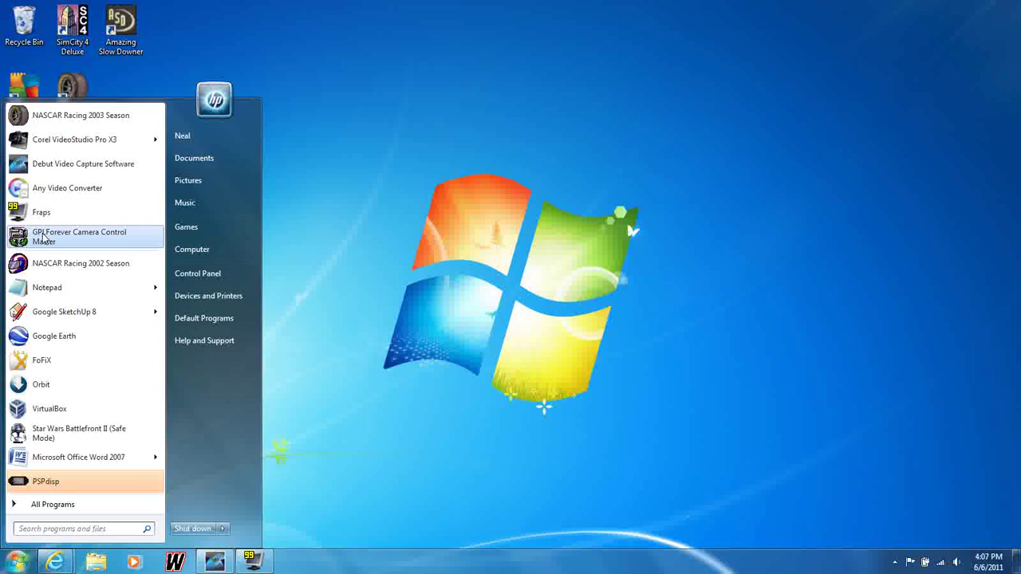
Step: Launch GPLForever Camera Control Master 3.4, set Key Control Speed to 50%, and select NR2003
click(44, 235)
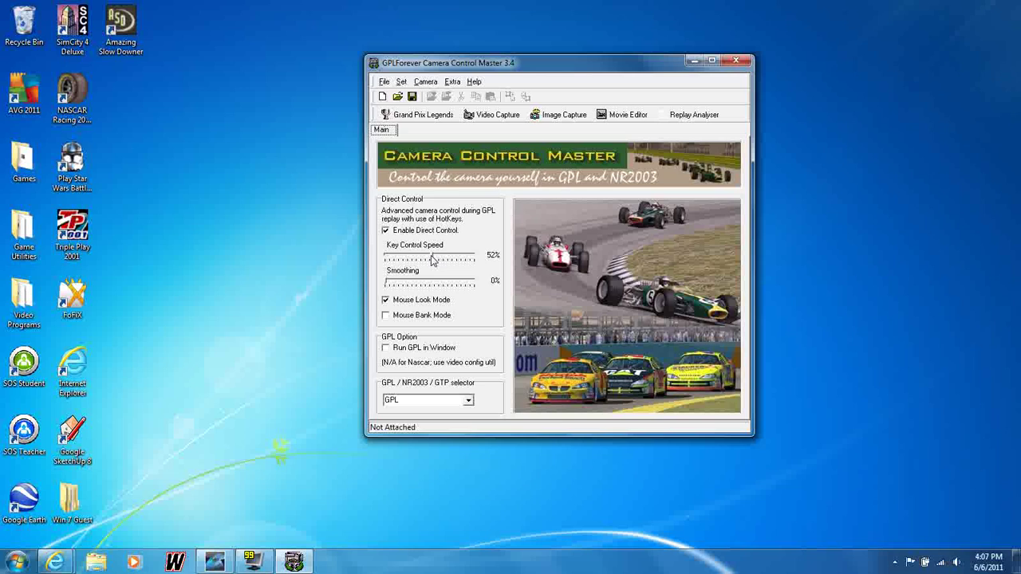
drag(435, 261, 429, 260)
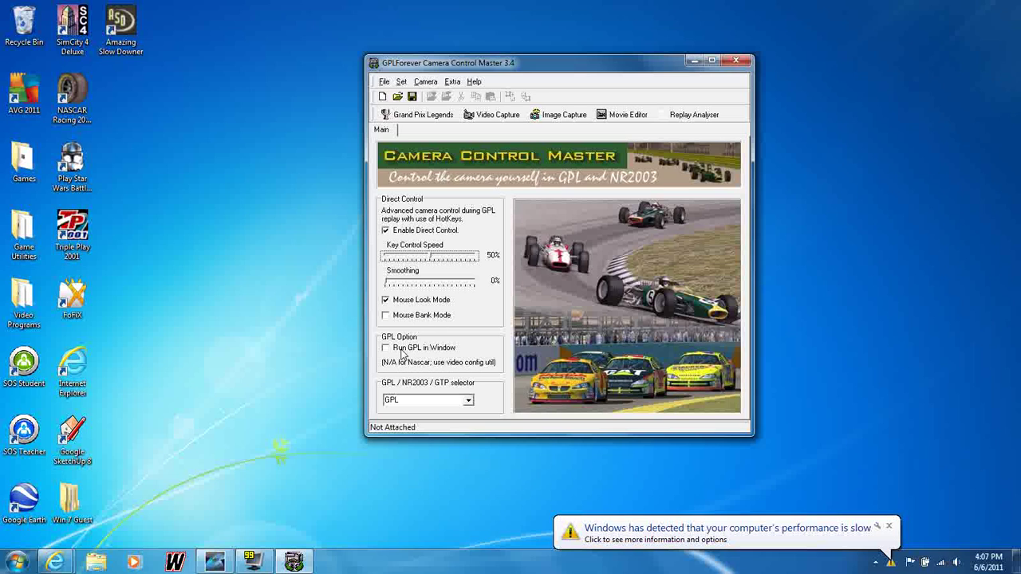
click(468, 400)
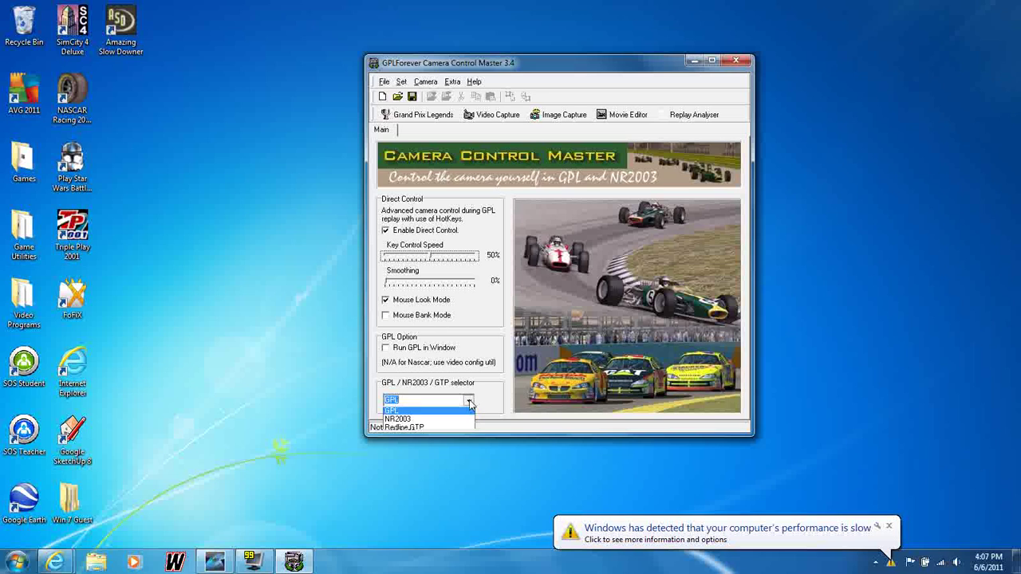
click(397, 420)
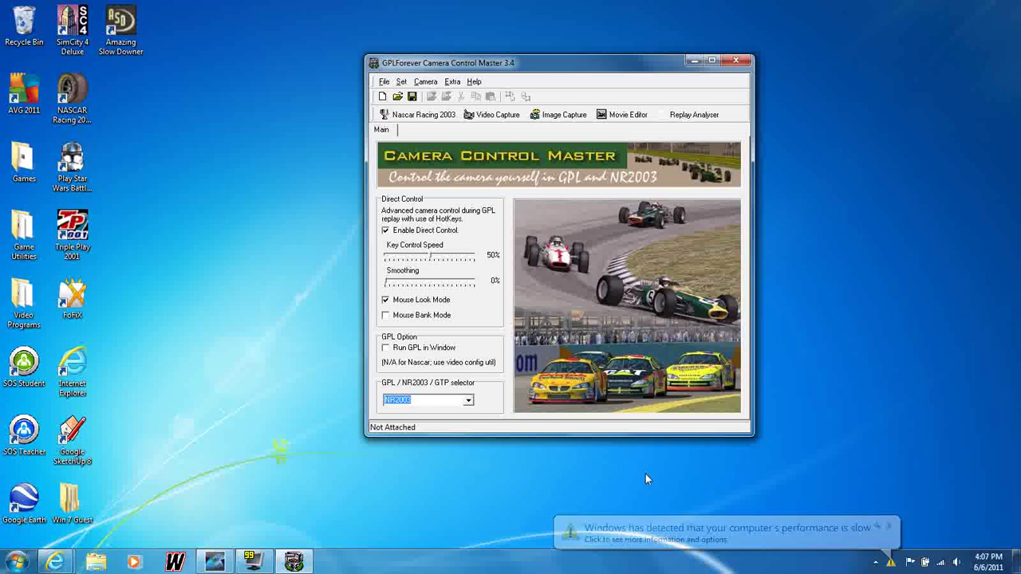
click(889, 527)
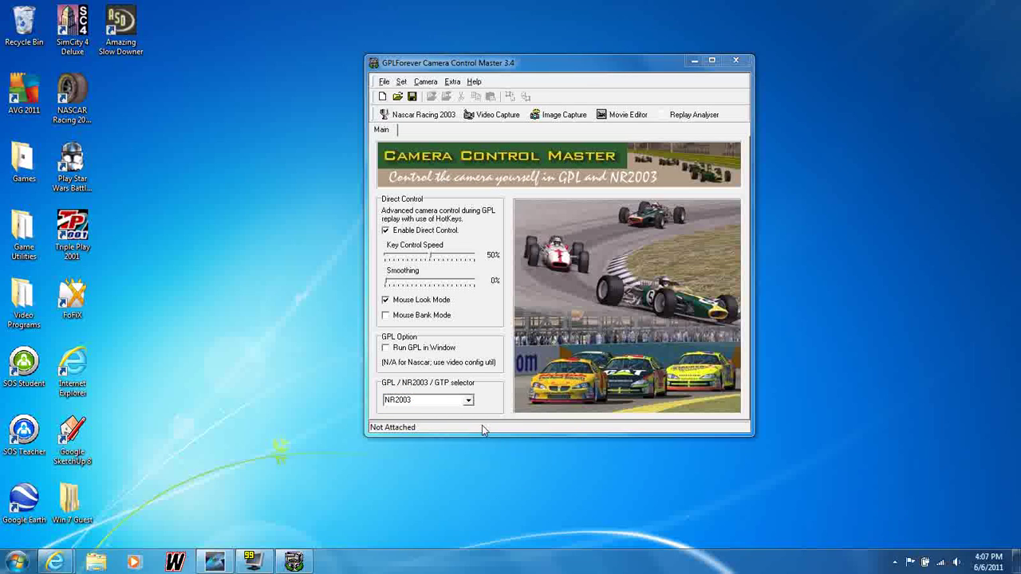